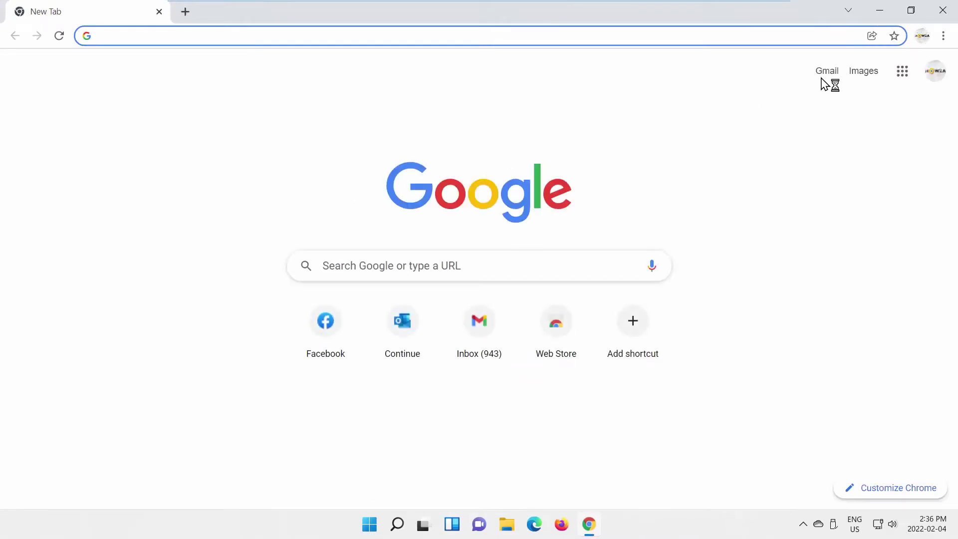
Navigate through Settings, Privacy and security, and Site settings to the Images permission page
left_click(944, 36)
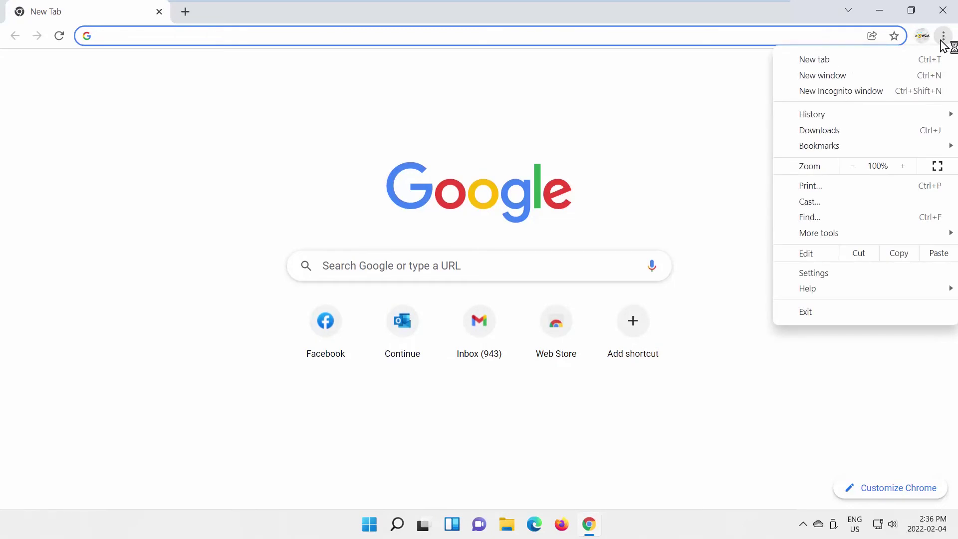
left_click(812, 274)
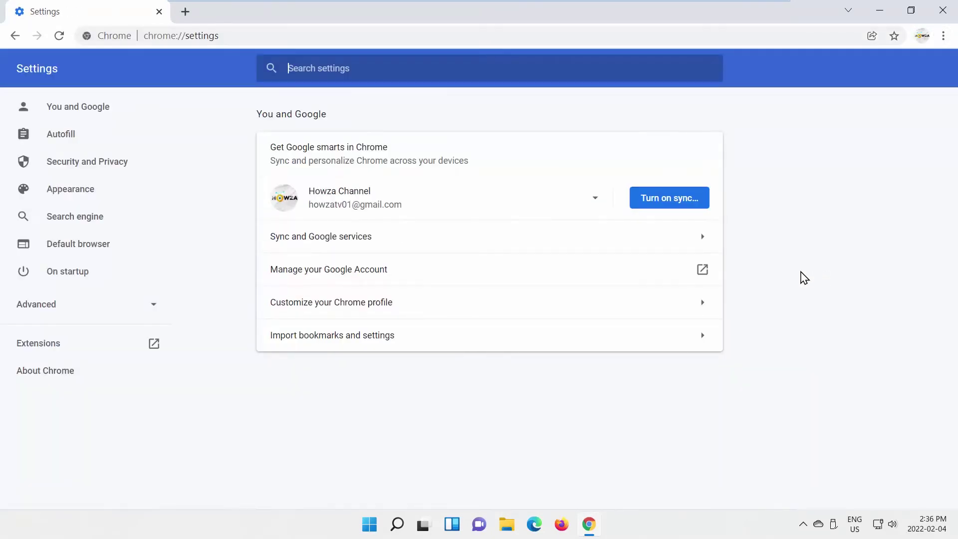
left_click(74, 164)
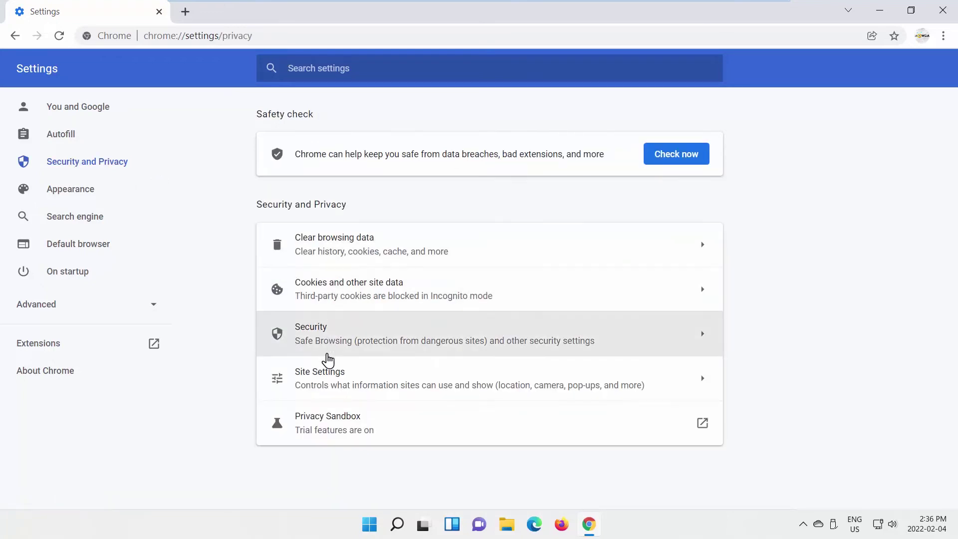
left_click(328, 381)
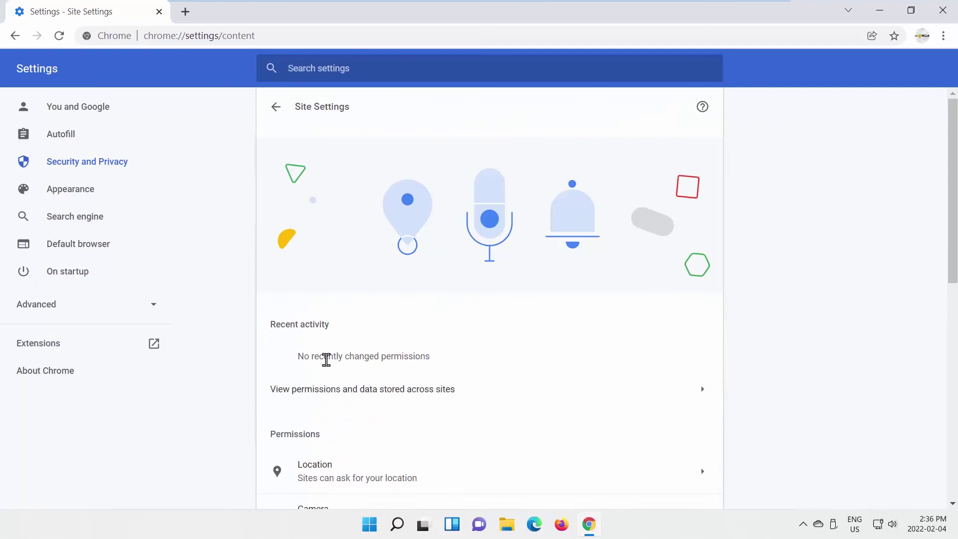
scroll(357, 314, "down", 2)
scroll(360, 300, "down", 3)
scroll(360, 300, "down", 1)
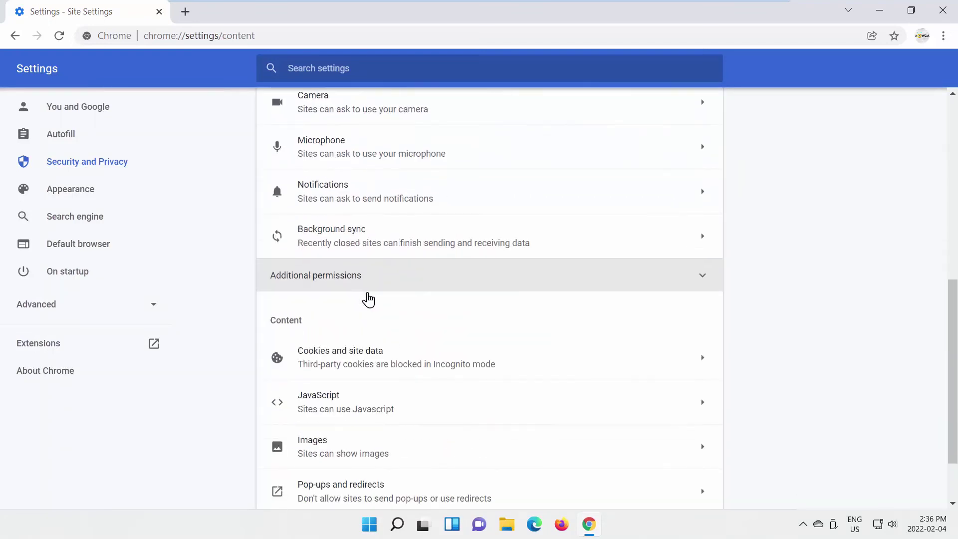
scroll(367, 299, "down", 1)
left_click(358, 368)
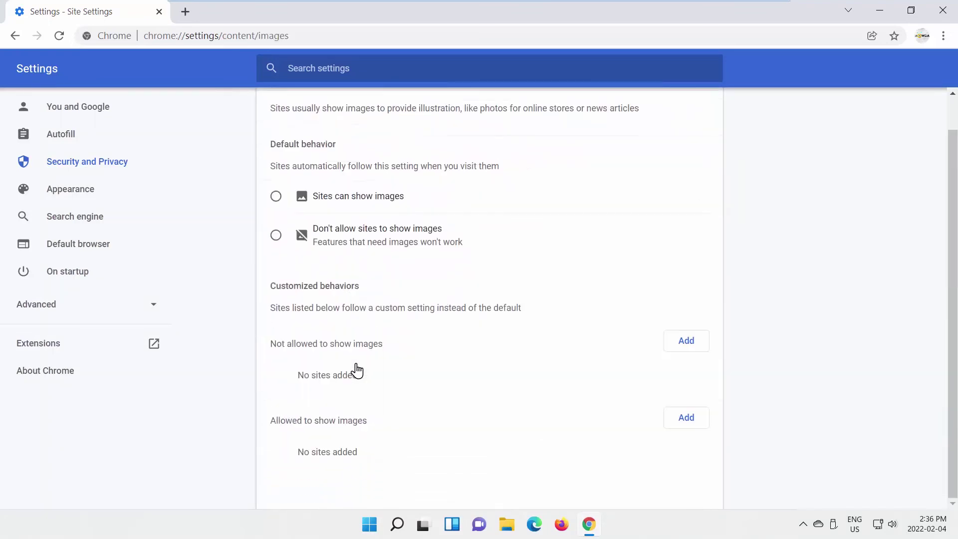
Set the Images default behavior to 'Don't allow sites to show images'
left_click(347, 270)
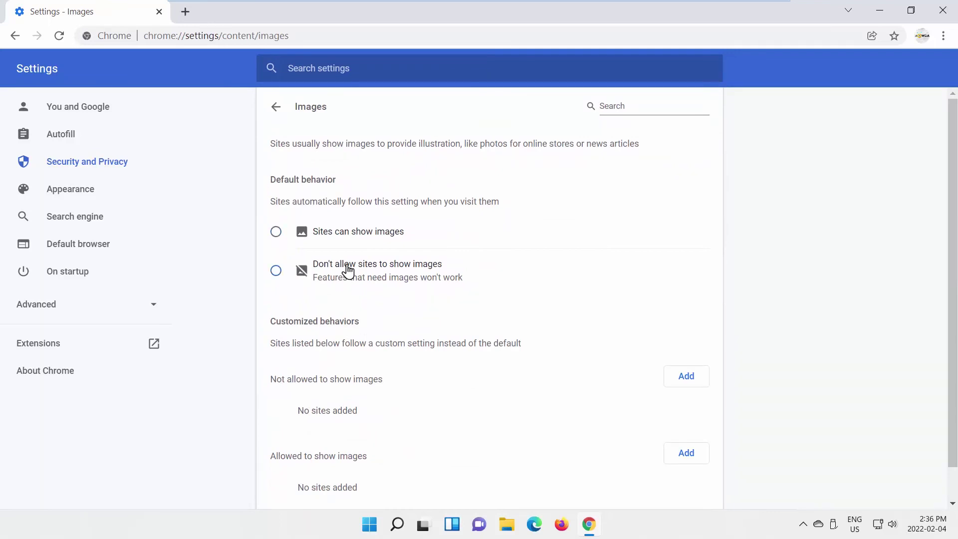
scroll(360, 303, "down", 1)
scroll(360, 303, "up", 1)
left_click(363, 234)
left_click(364, 277)
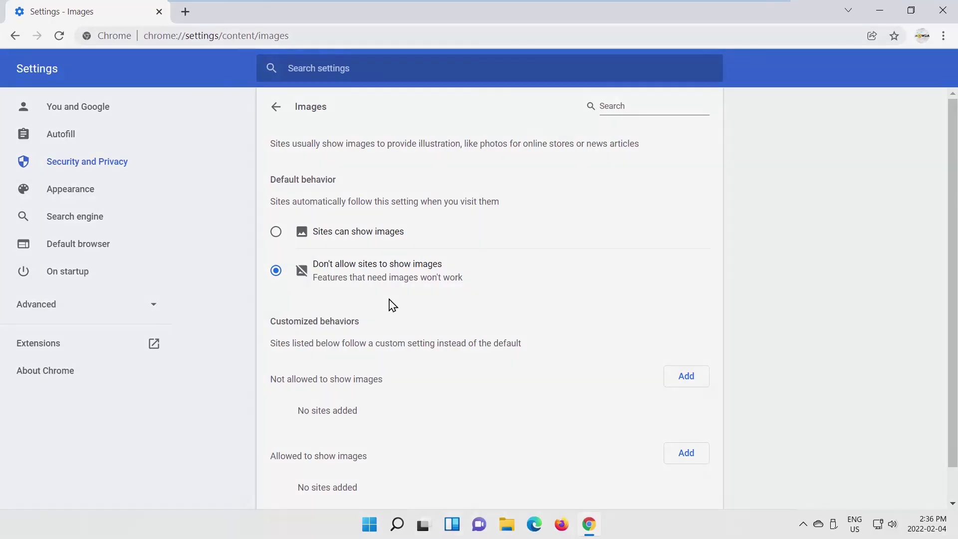